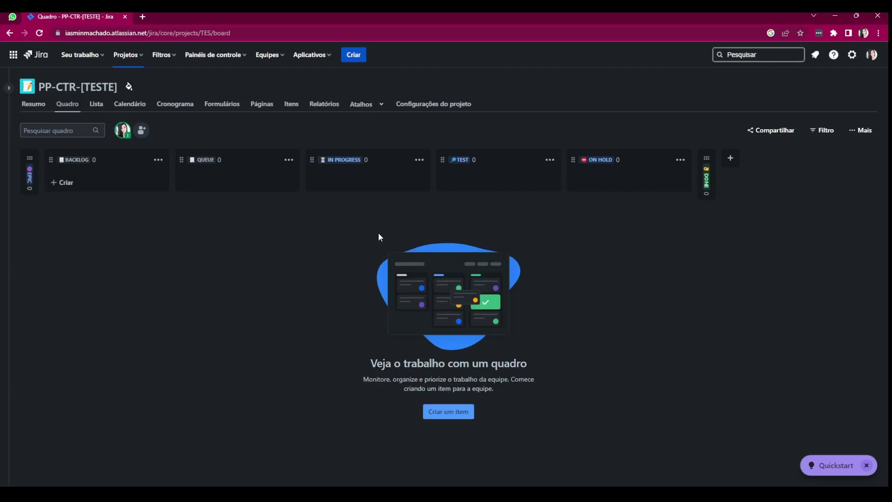
Expand and collapse the EPIC column, followed by the DONE column, to inspect them on the board
click(27, 163)
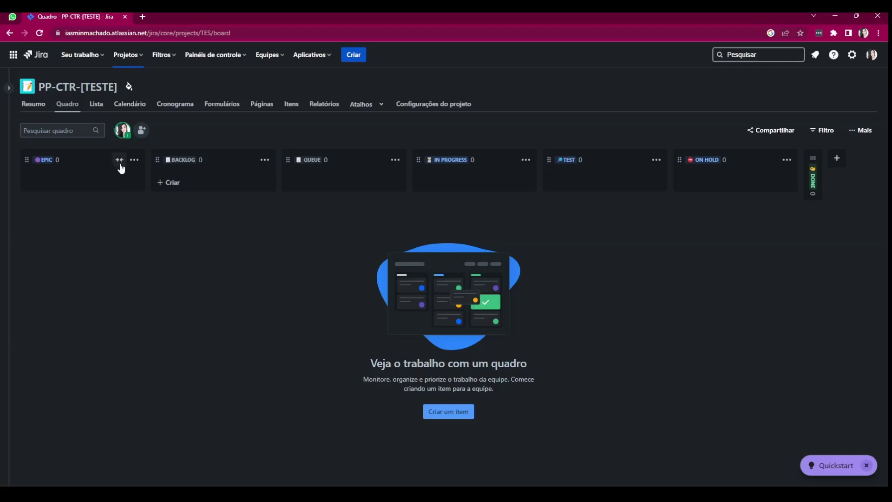
click(120, 161)
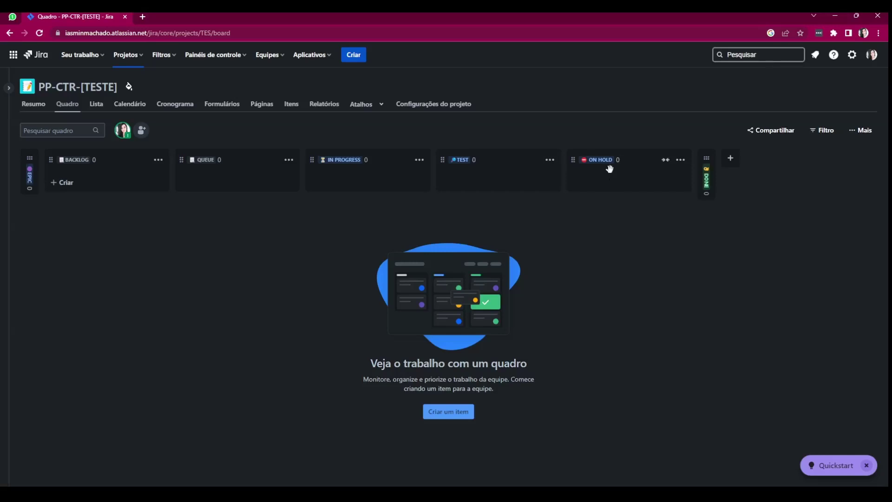
click(706, 176)
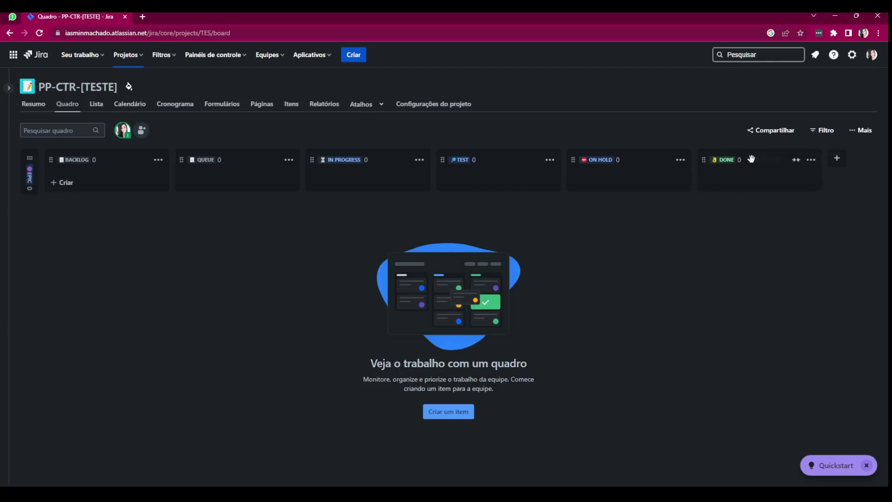
click(795, 163)
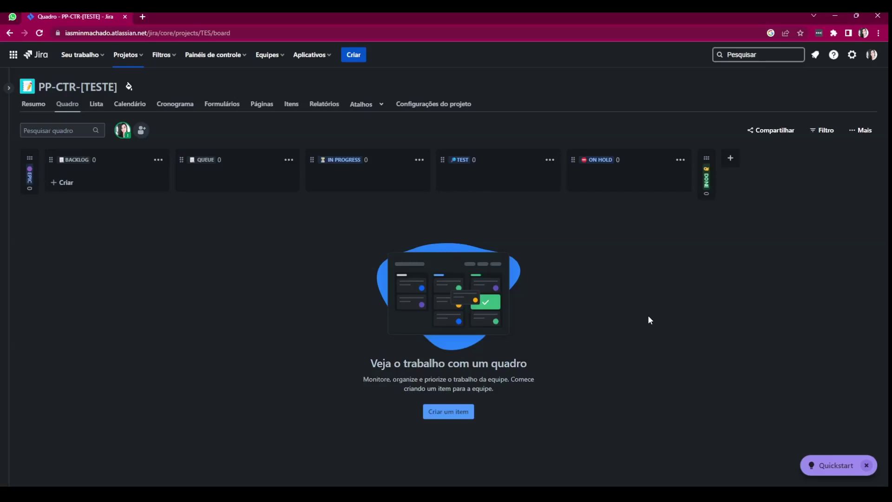
Expand the EPIC column, create the epic "BI Performance Financeira" in BACKLOG, and move it into EPIC
click(30, 180)
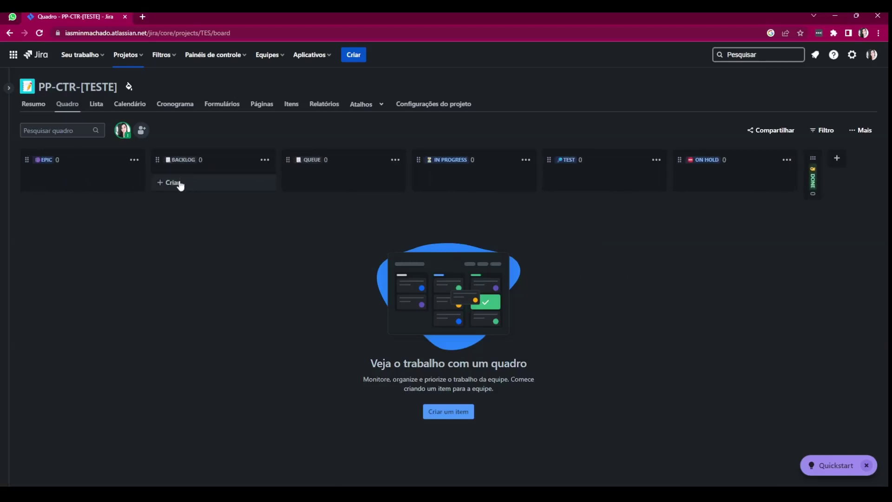
click(181, 186)
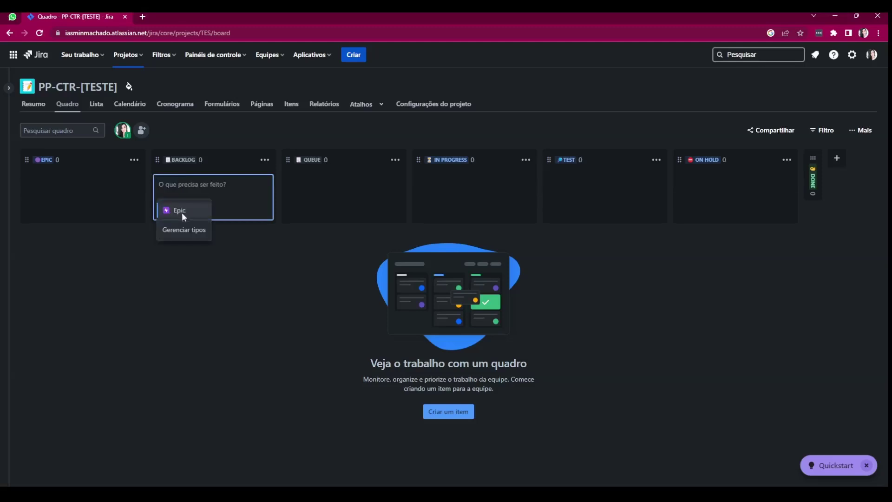
click(180, 211)
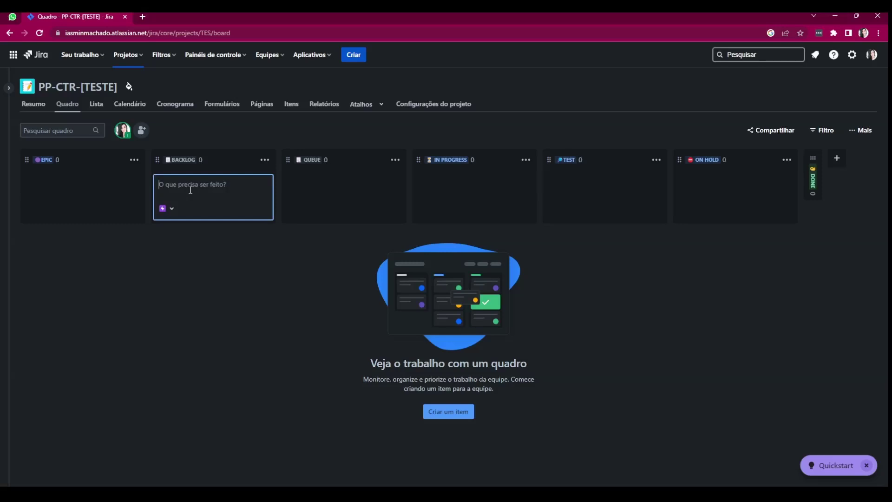
text(BI Performance Financeira)
key(Return)
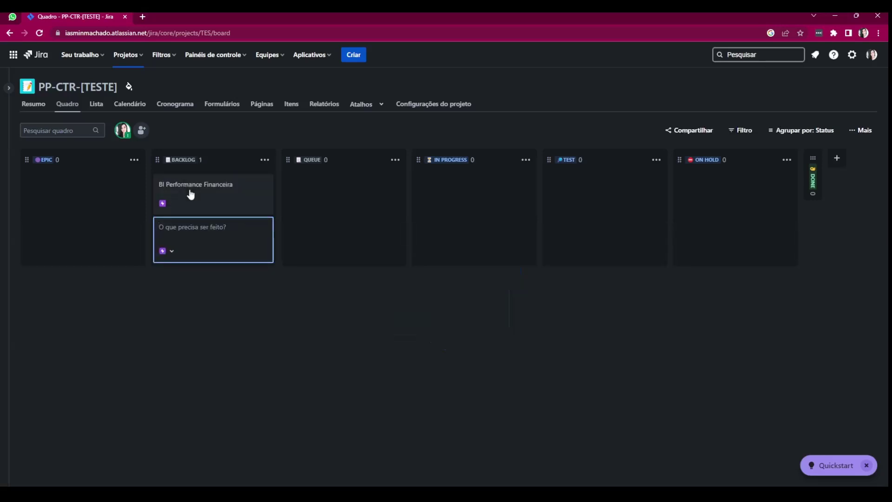
drag(205, 194, 72, 200)
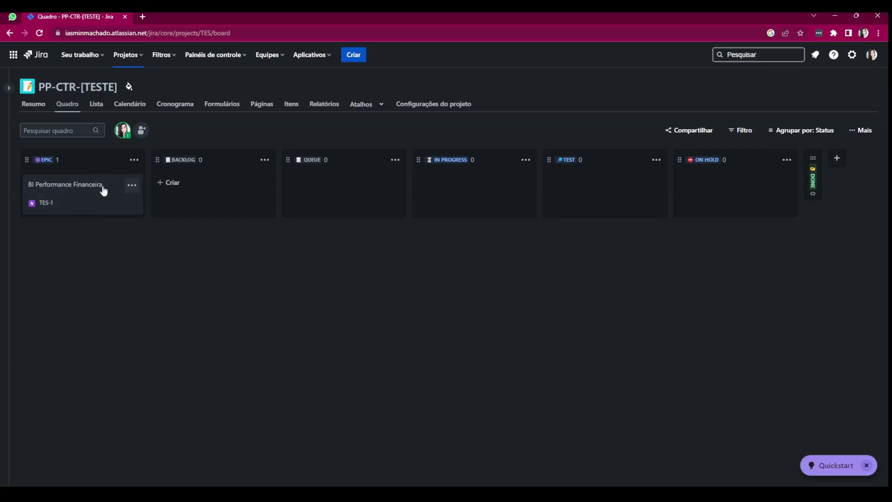
Add the child items "Painel analítico de contas a receber" and "Painel analítico de contas a pagar" to the BI Performance Financeira epic
click(103, 190)
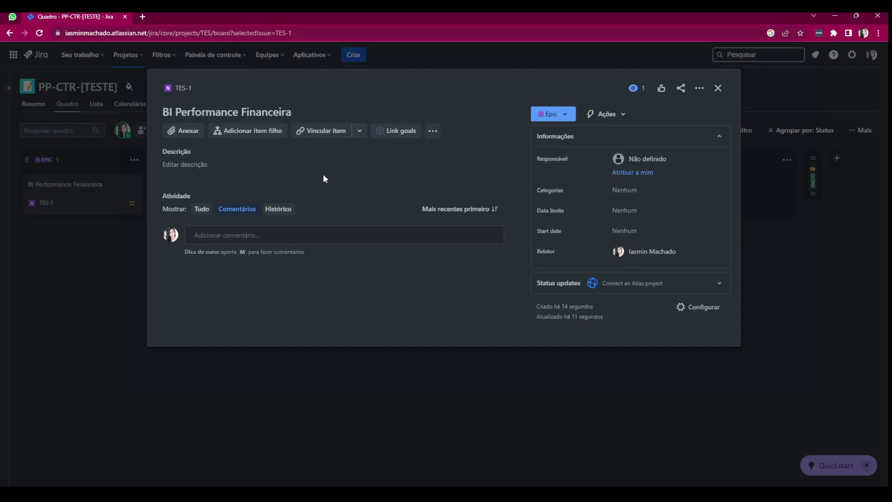
click(254, 132)
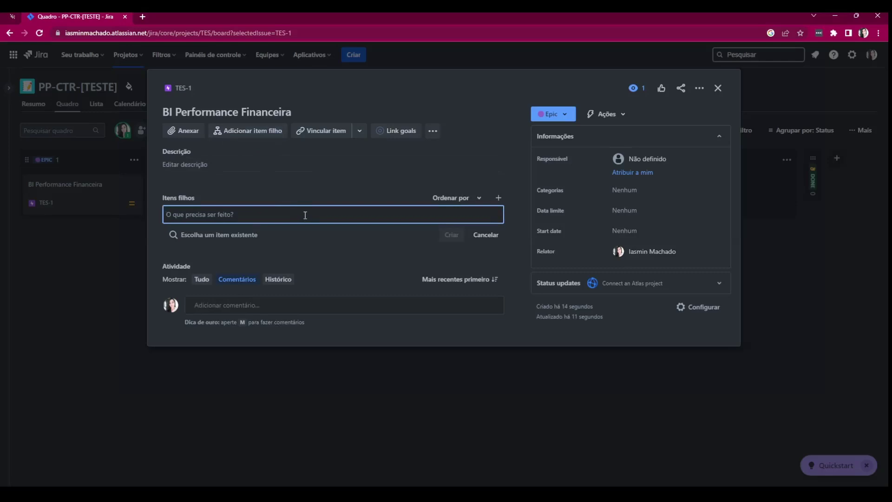
text(Painel ana)
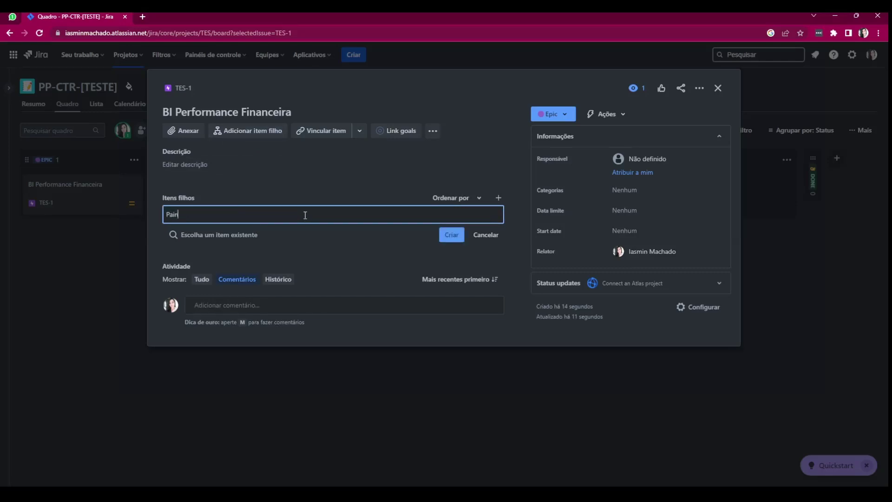
text(lítico de contas a receber)
key(Return)
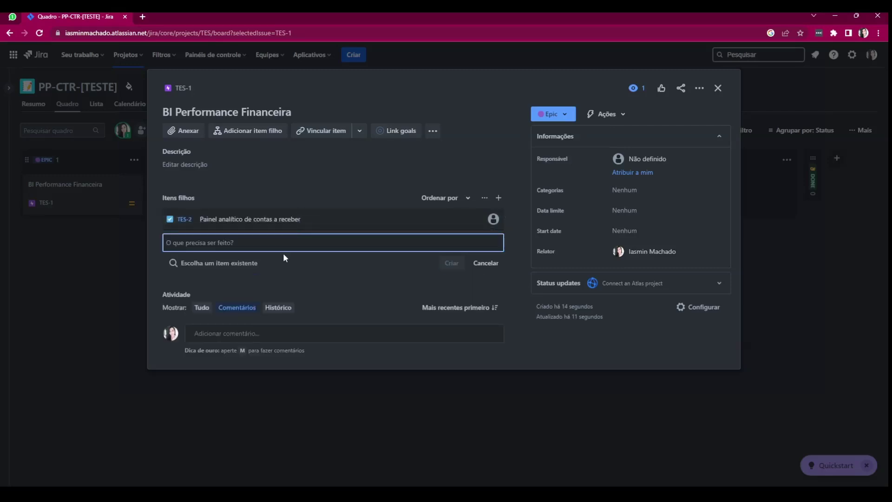
text(Painel a)
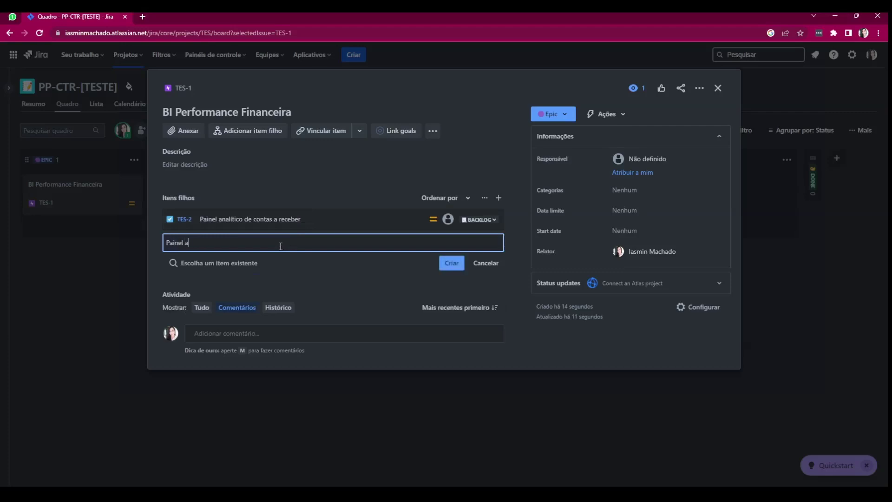
text(nalítico de contas a pagar)
key(Return)
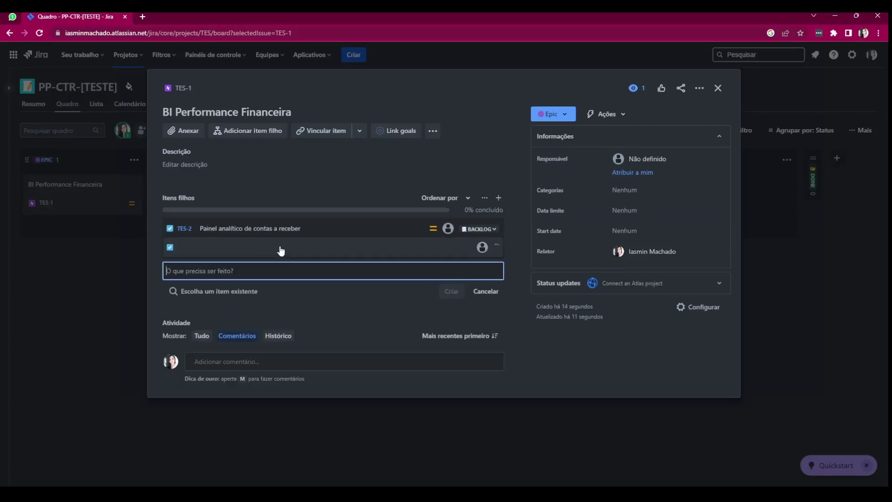
Add two more child items to the epic: "Painel analítico de fluxo de caixa" and "Fluxo de caixa forecast"
text(Painel ana)
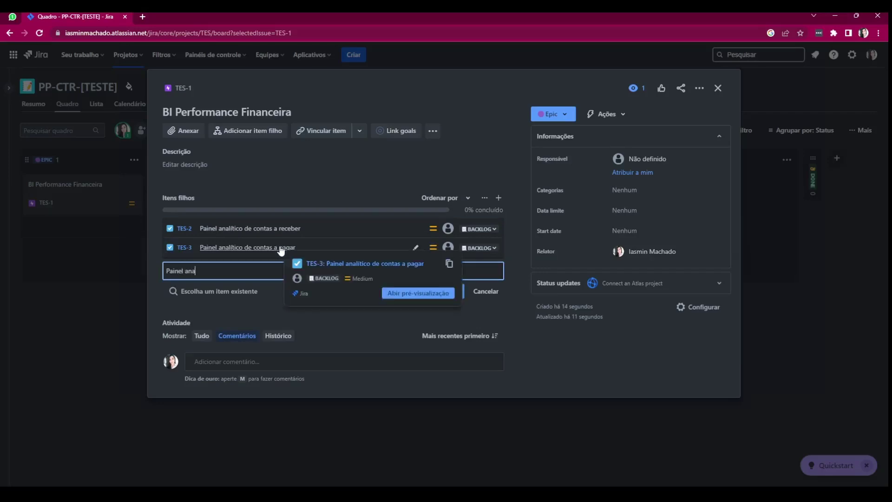
text(lítico de fi)
text(uxo de caixa)
key(Return)
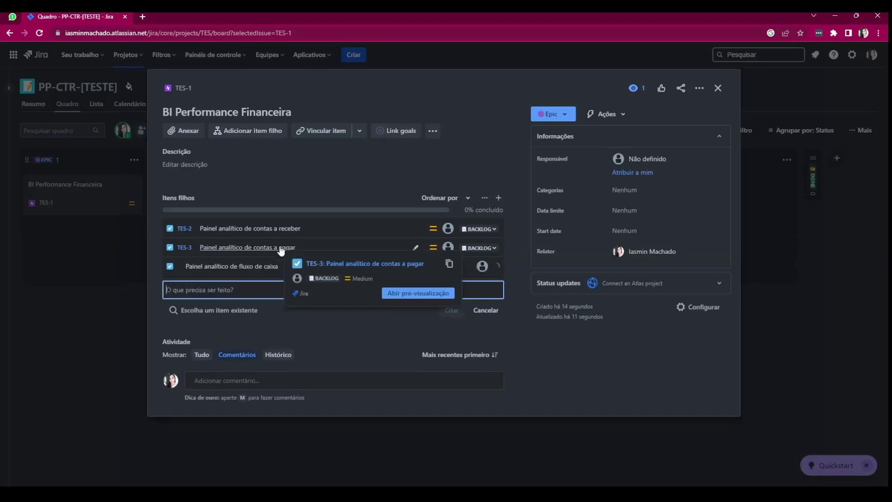
text(P)
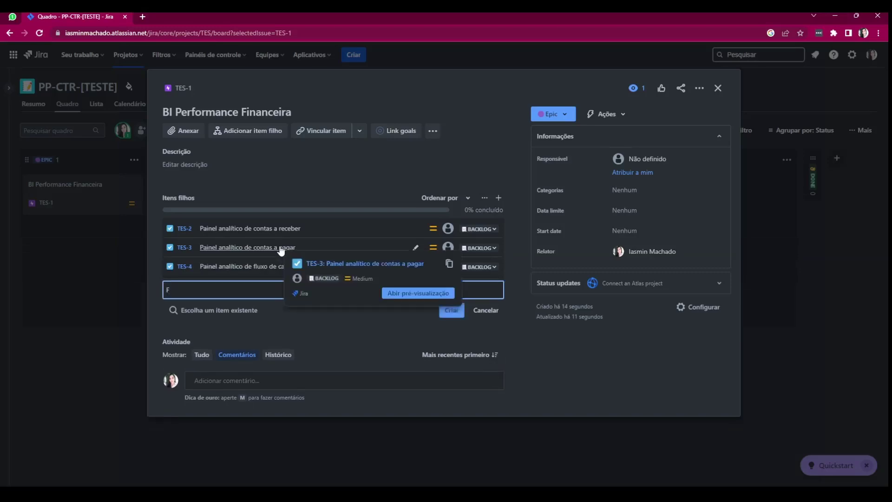
text(luxo de caixa forecast)
key(Return)
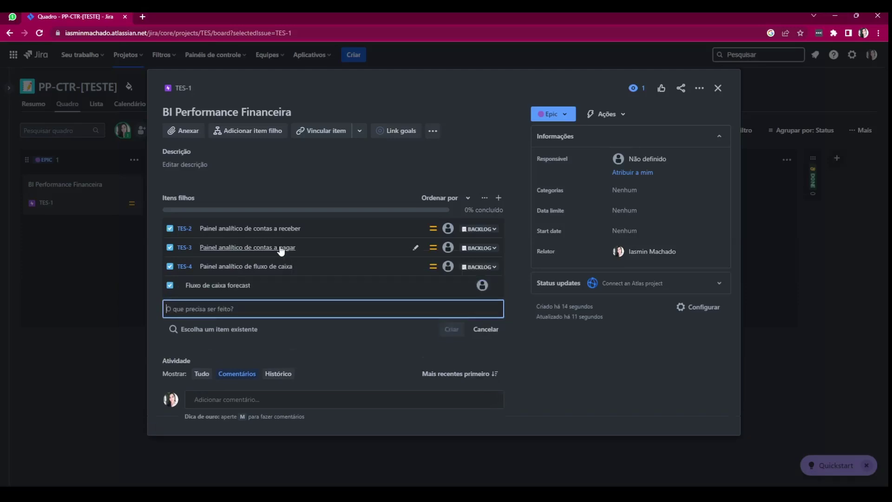
click(502, 160)
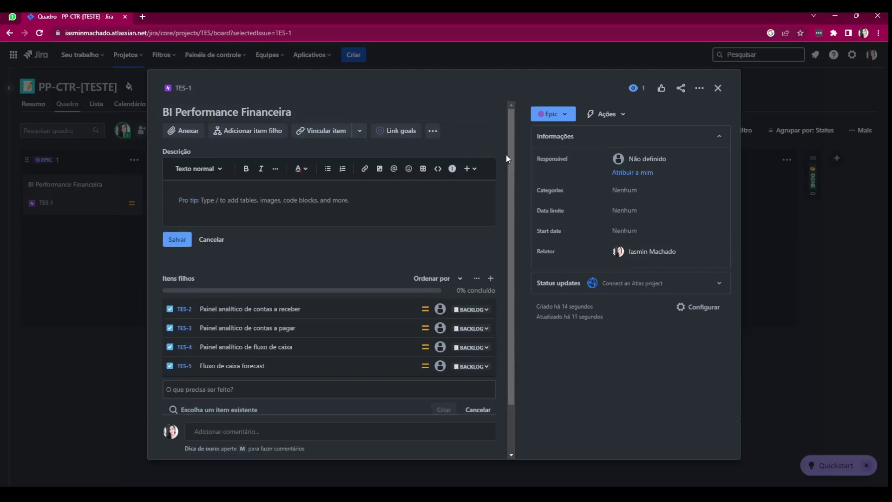
click(212, 240)
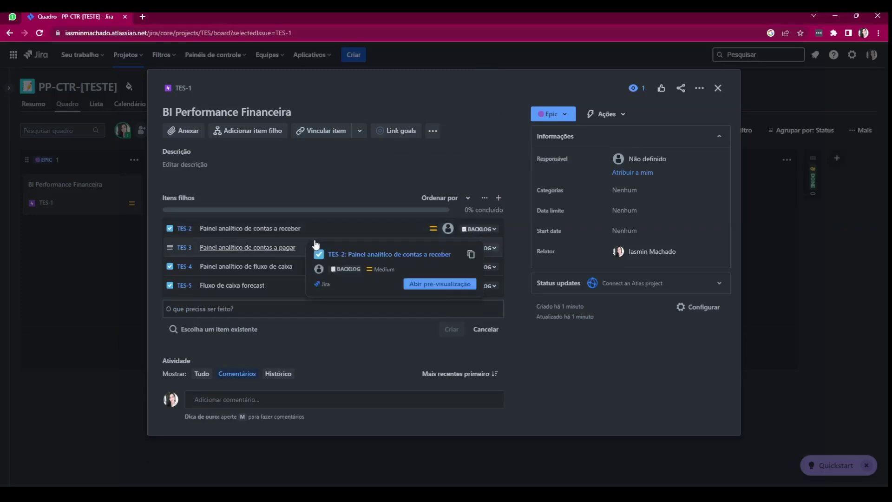
Close the BI Performance Financeira epic's details and collapse the EPIC column on the board
mouse_move(317, 237)
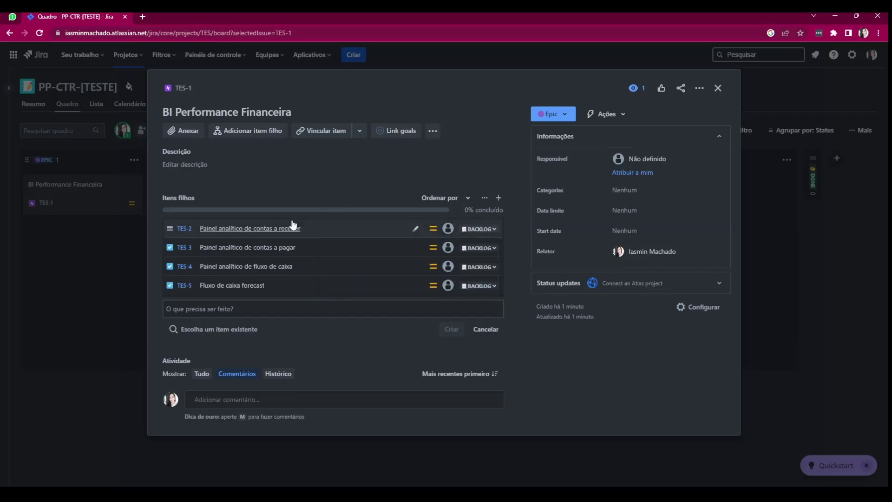
mouse_move(272, 232)
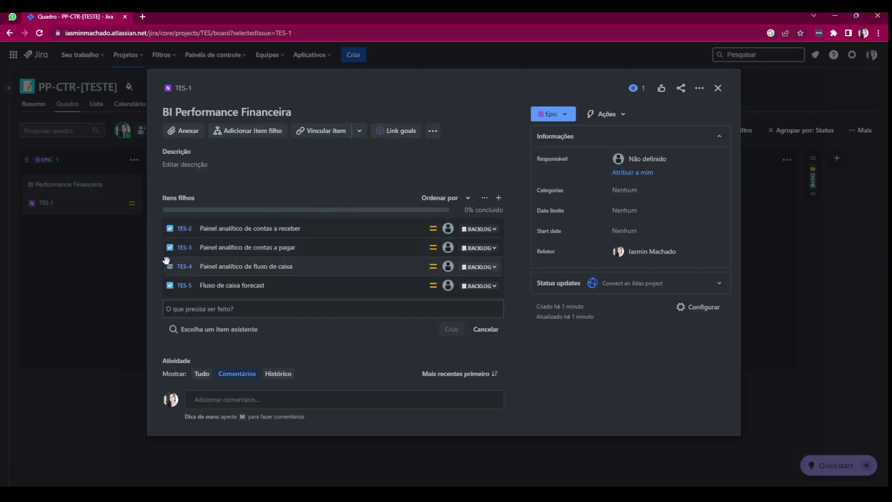
click(718, 90)
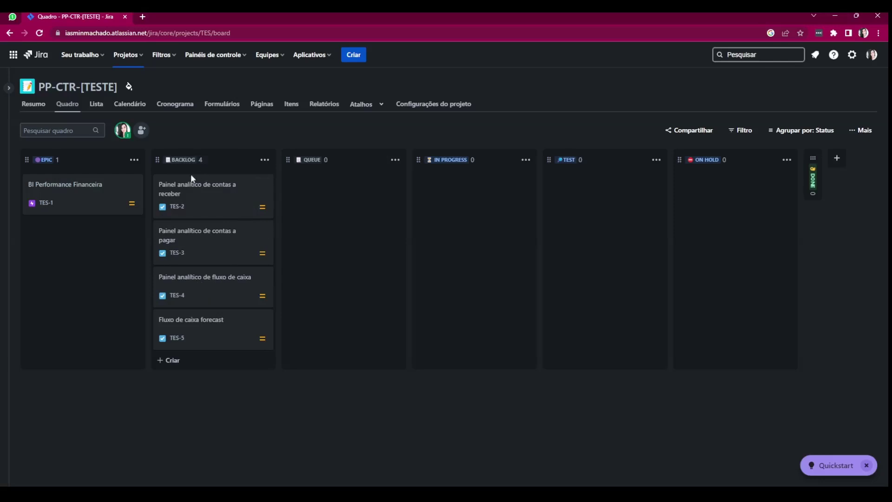
click(119, 159)
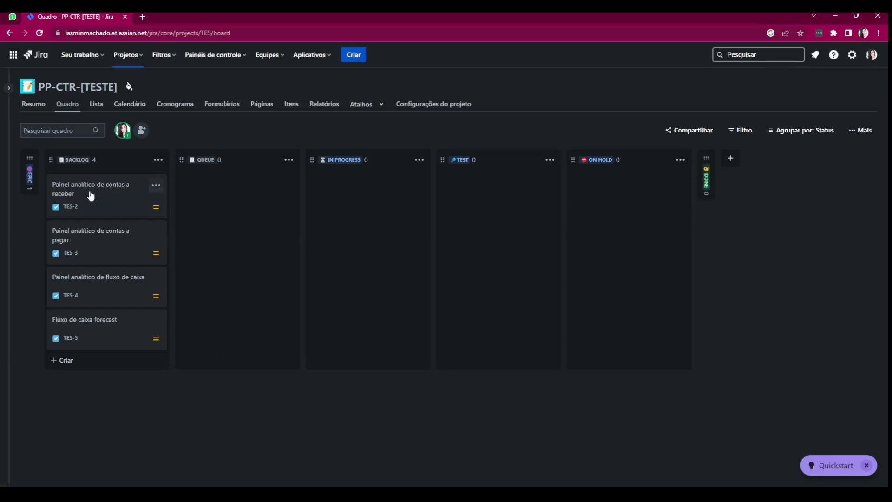
Move the "Painel analítico de contas a receber" card from BACKLOG to QUEUE and view its details
drag(90, 194, 232, 195)
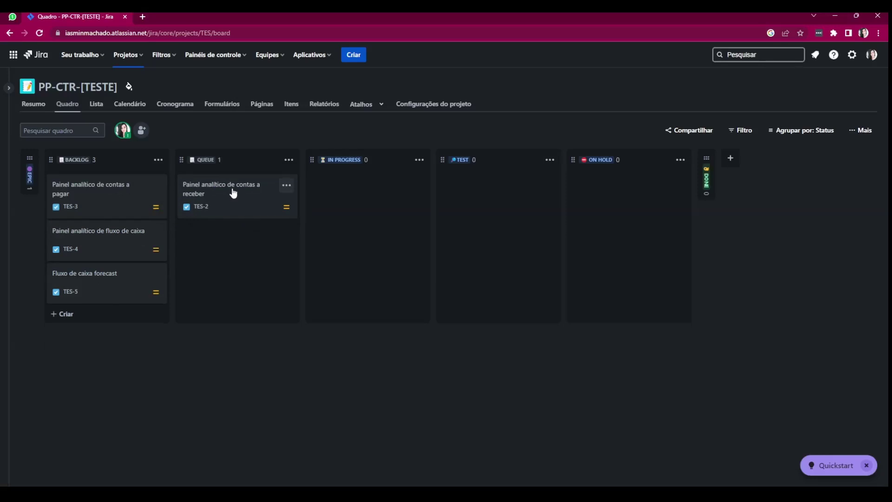
click(233, 193)
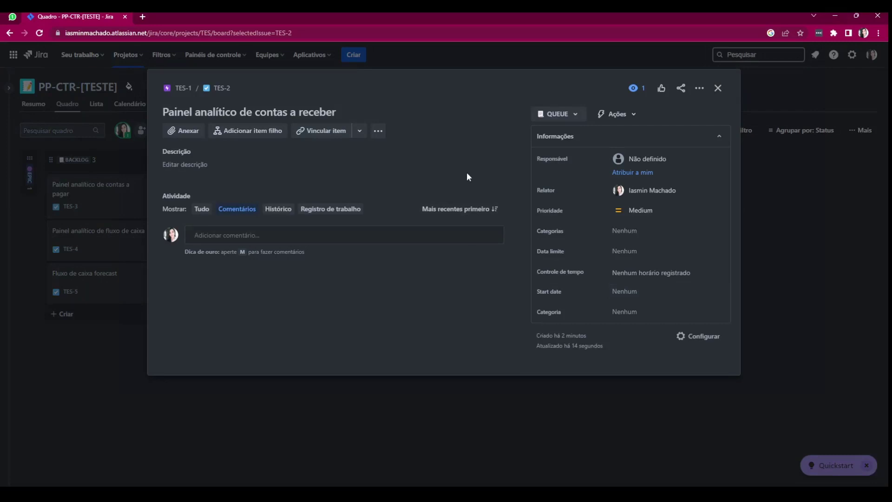
click(718, 90)
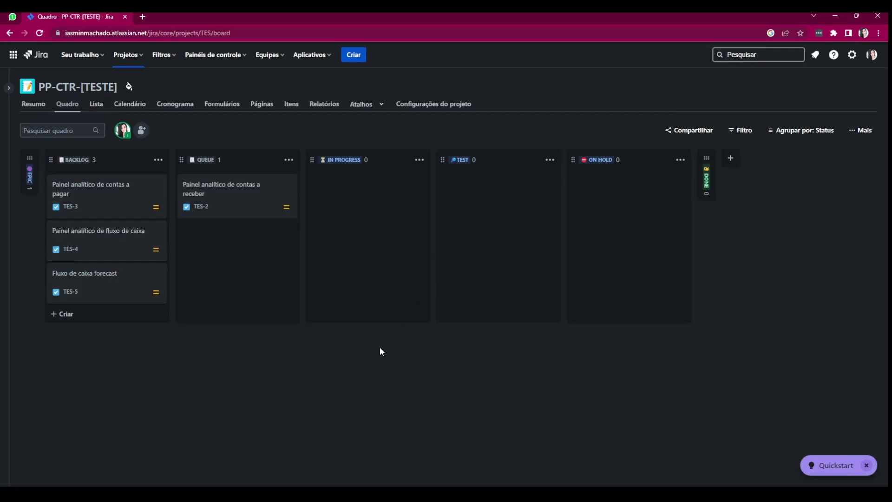
Advance the contas a receber card through IN PROGRESS to TEST, and move the contas a pagar card to QUEUE
drag(249, 203, 373, 199)
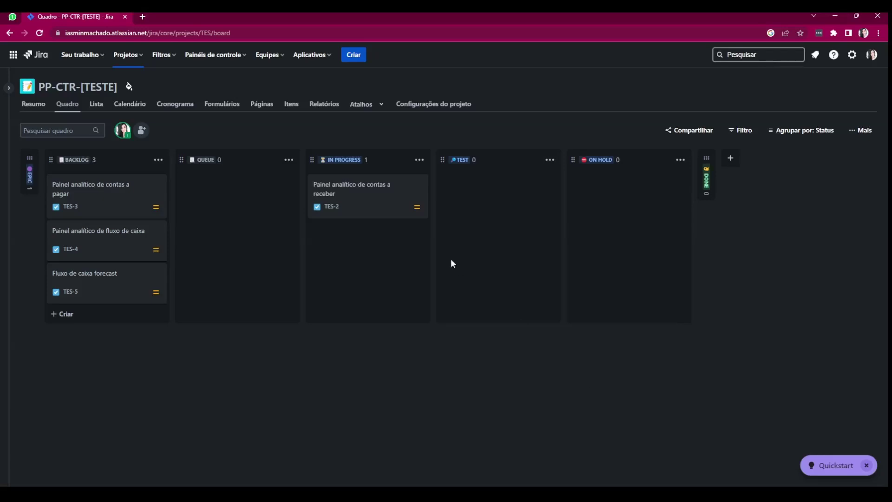
drag(377, 195, 500, 188)
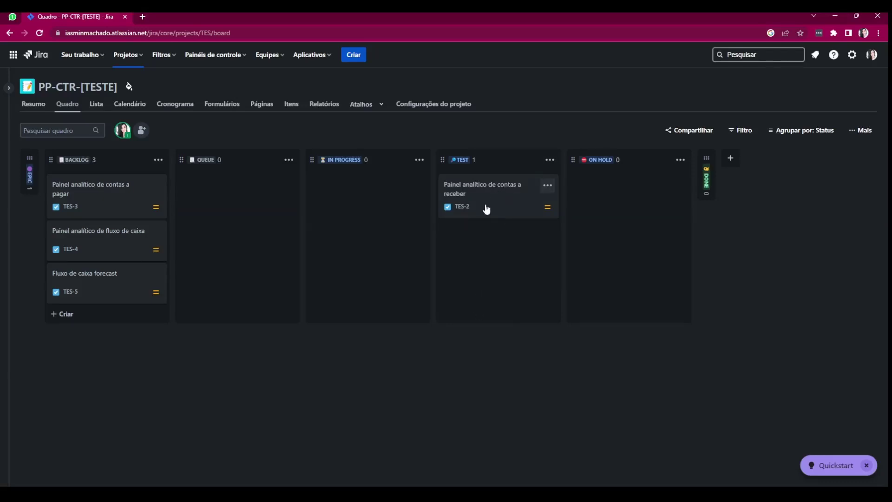
drag(103, 194, 226, 199)
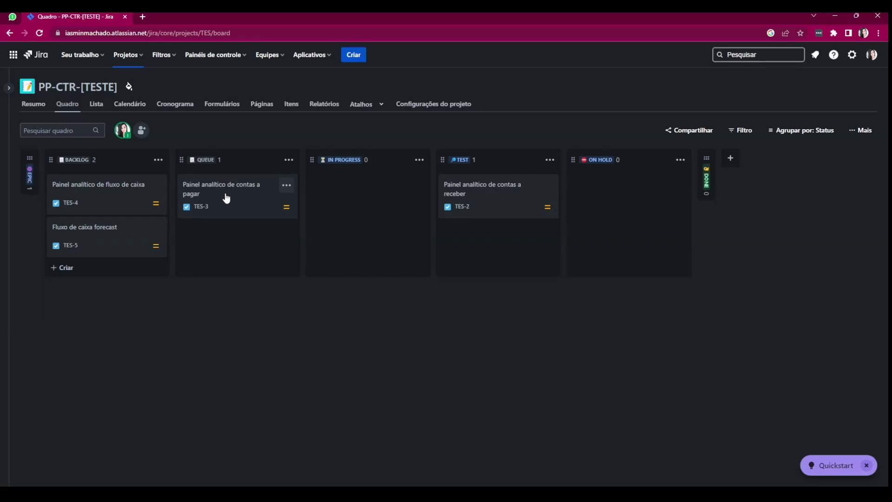
Set the status of "Painel analítico de contas a receber" to Done in its details and close it
click(479, 197)
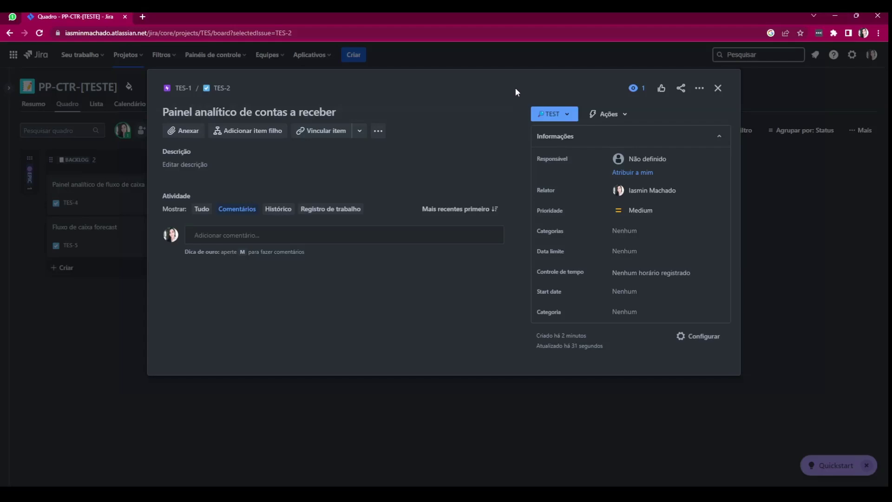
click(555, 114)
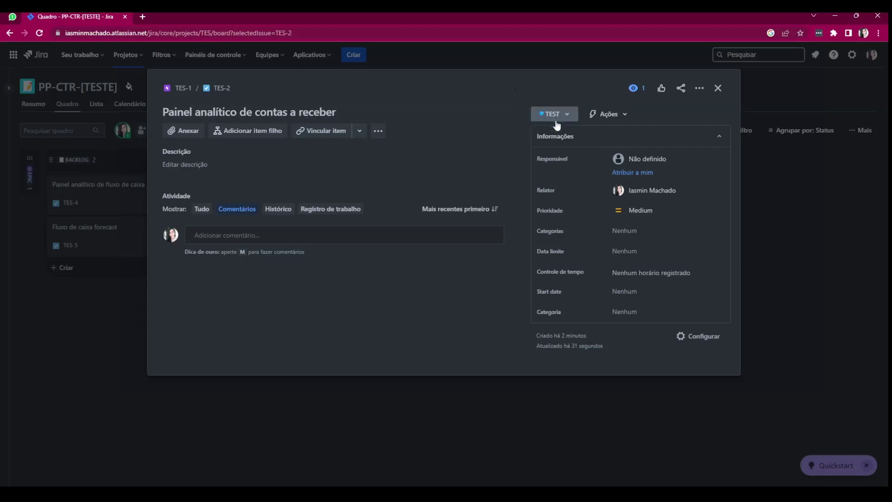
click(575, 197)
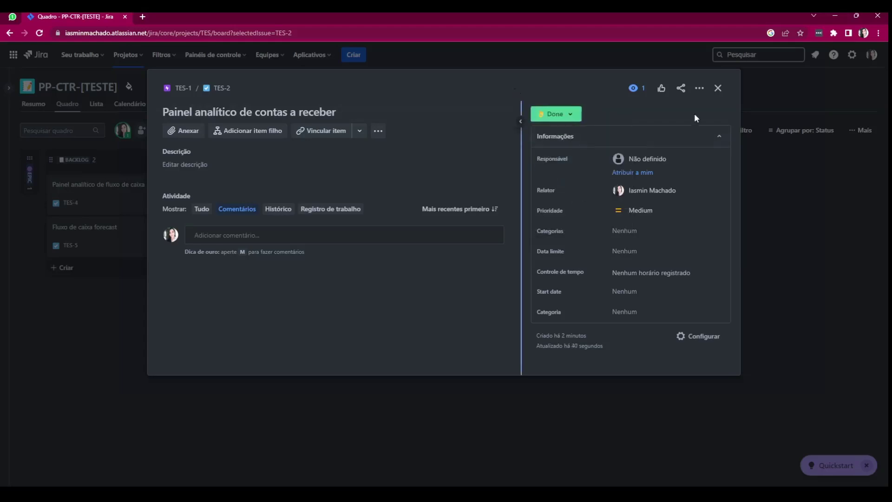
click(718, 89)
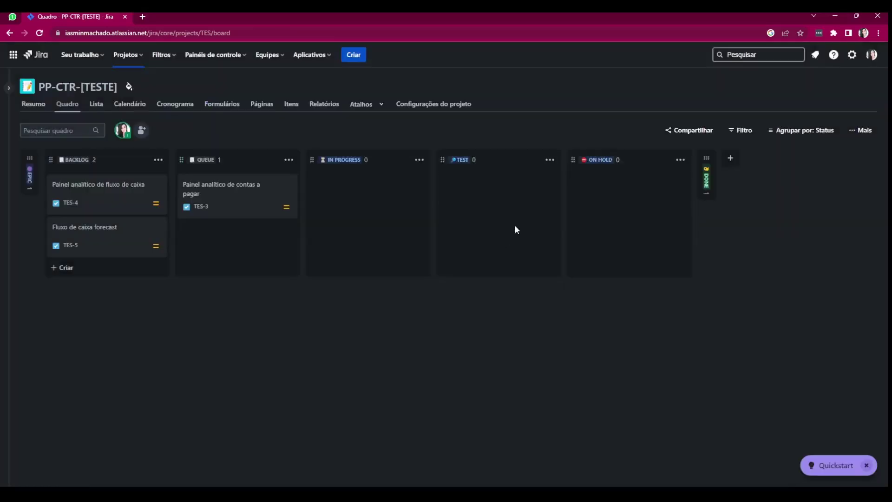